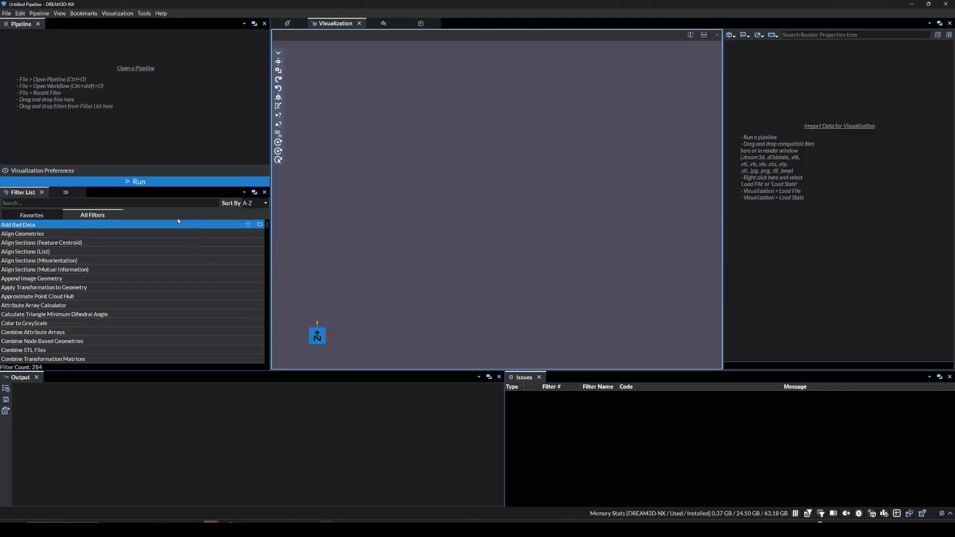
Add the Convert EDAX Hex Grid to Square Grid (.ang) filter to the pipeline and load MAP Slice017_000.ang as its input file
{"action": "left_click", "coordinate": [167, 204]}
{"action": "type", "text": "Convert EDAX Hex Grid to Square Grid (.ang)"}
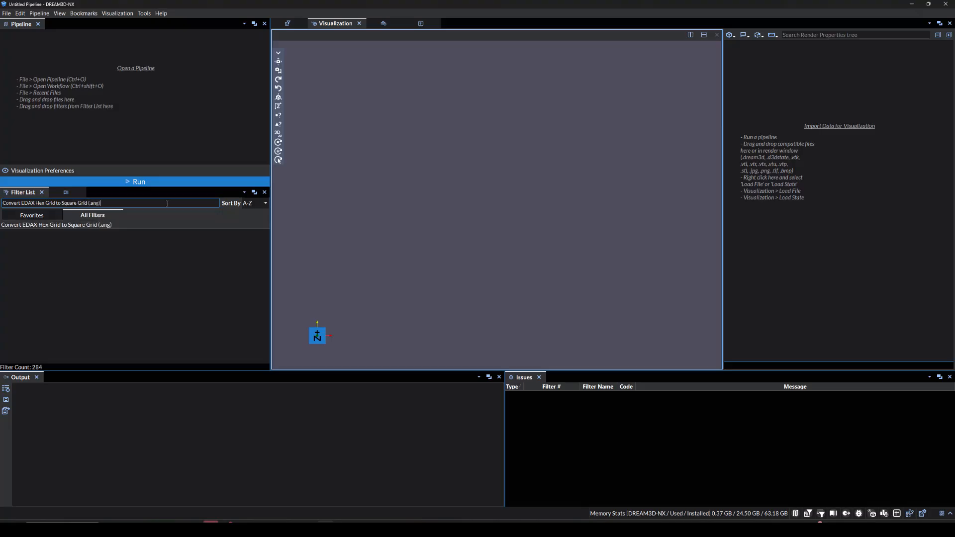
{"action": "left_click_drag", "start_coordinate": [103, 225], "coordinate": [109, 121]}
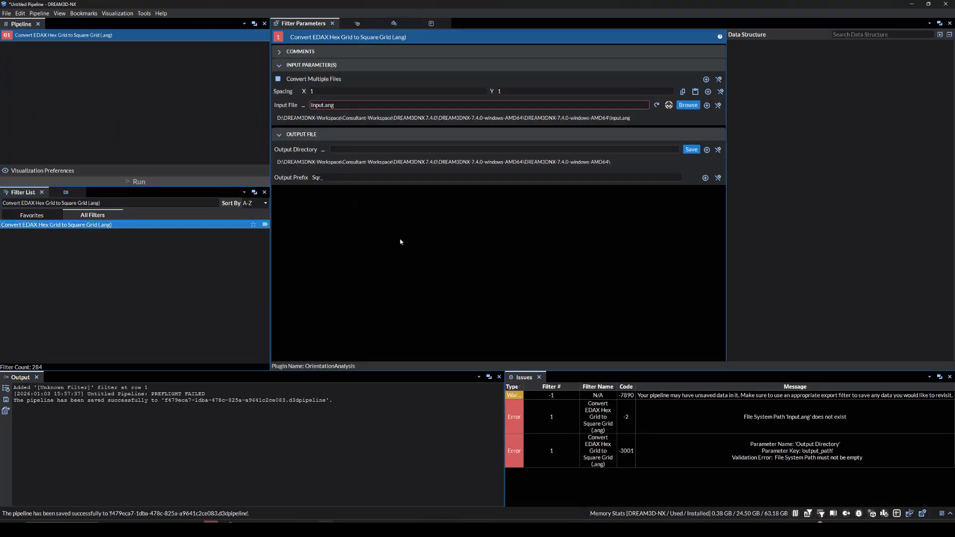
{"action": "left_click", "coordinate": [689, 106]}
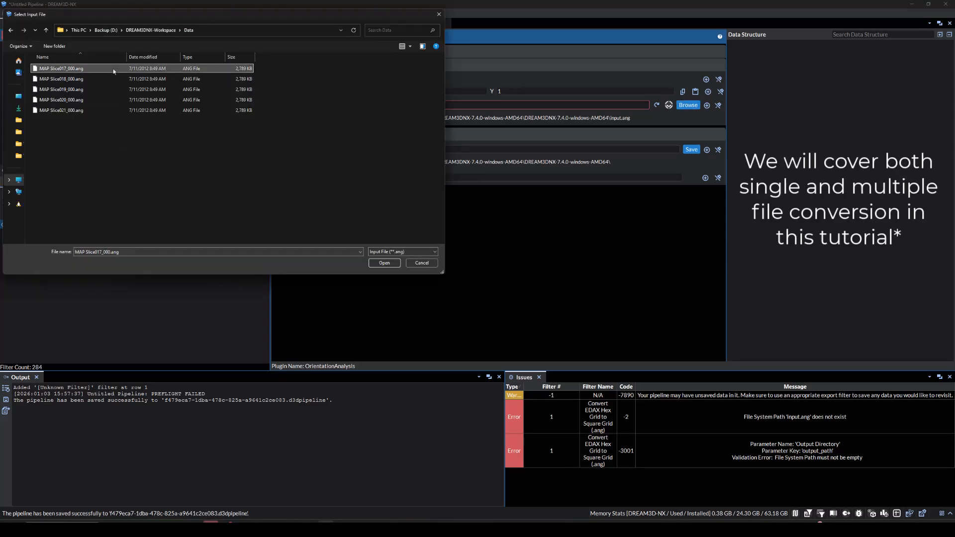
{"action": "left_click", "coordinate": [390, 265]}
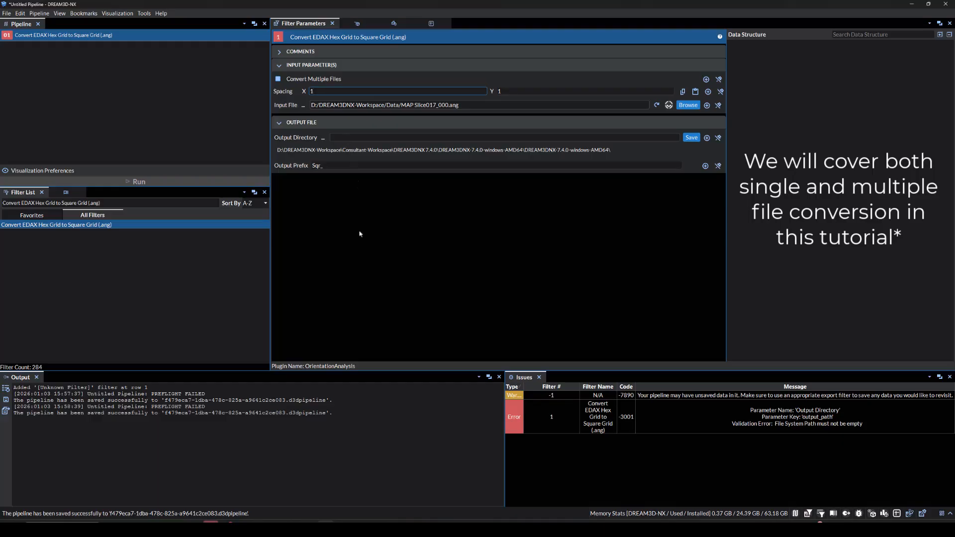
Set the conversion filter's spacing to X 0.050000001 and Y 0.043301001 for the single input file
{"action": "key", "text": "BackSpace"}
{"action": "type", "text": "0.05000000"}
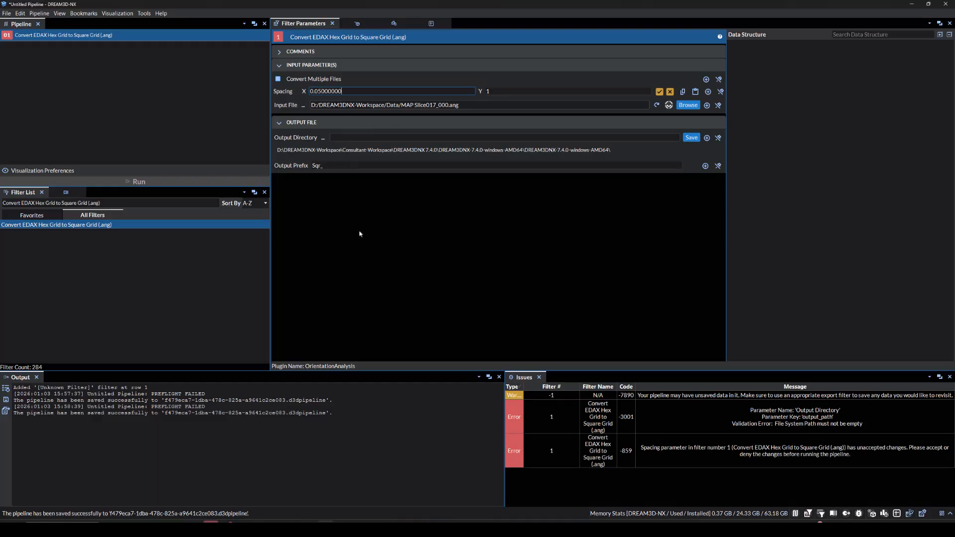
{"action": "type", "text": "1"}
{"action": "key", "text": "Tab"}
{"action": "type", "text": "0.043301001"}
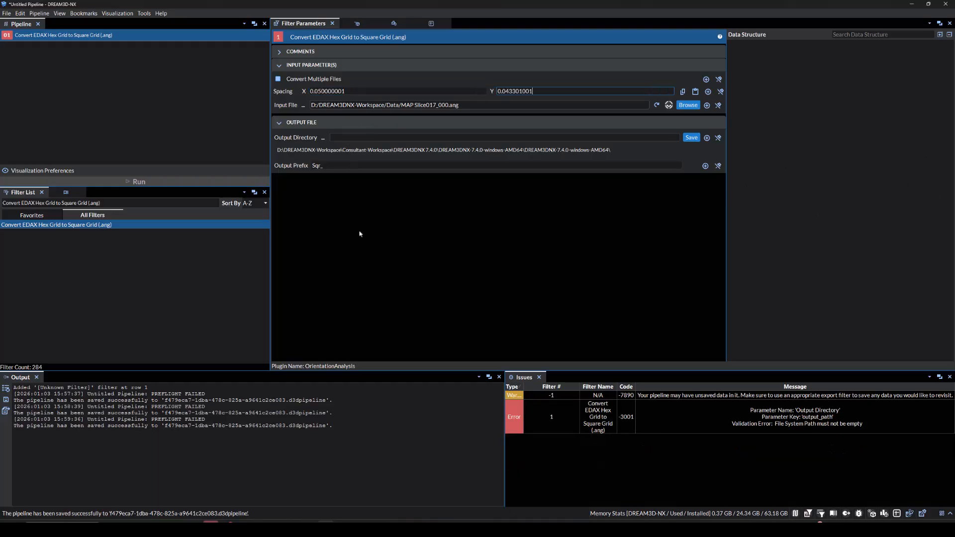
Set the output directory to D:/DREAM3DNX-Workspace/Data and run the pipeline
{"action": "left_click", "coordinate": [691, 138]}
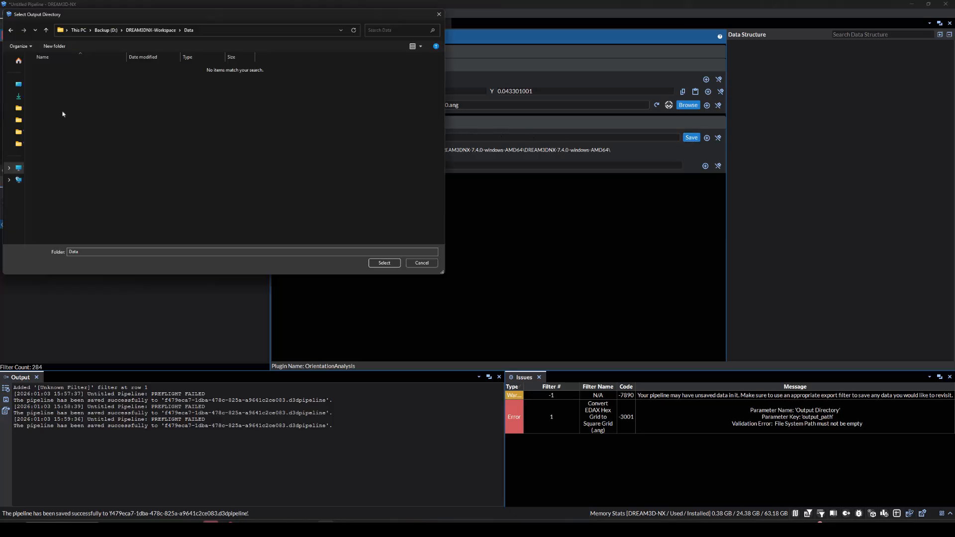
{"action": "left_click", "coordinate": [384, 267]}
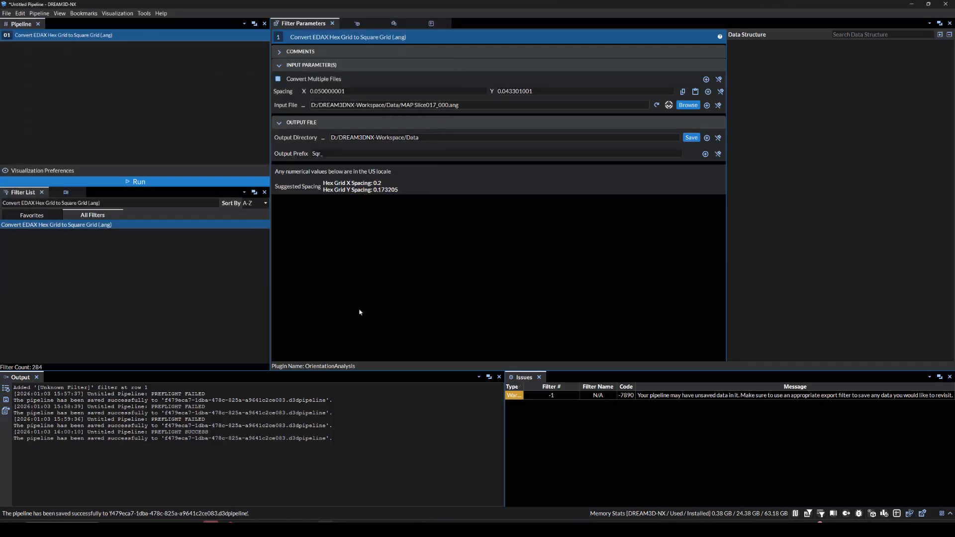
{"action": "left_click", "coordinate": [146, 182]}
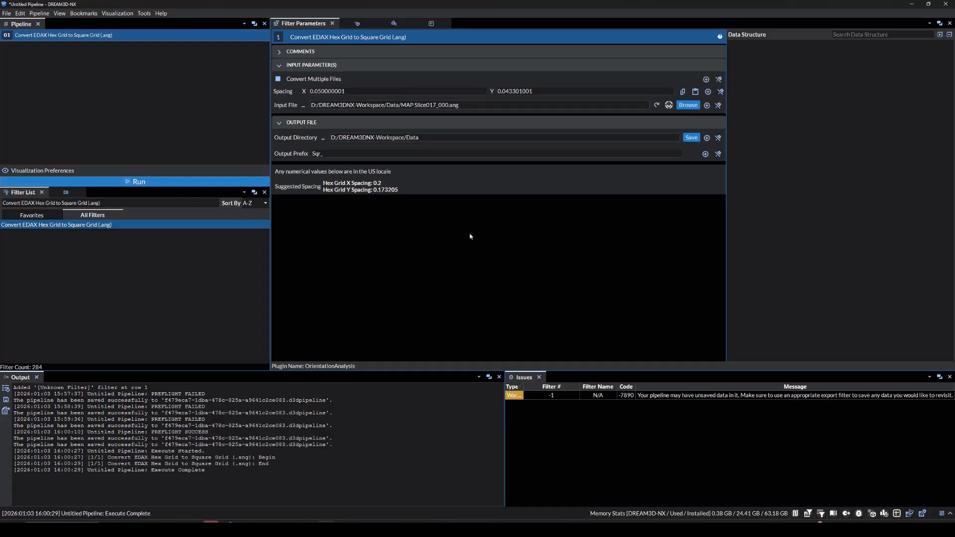
Switch to File Explorer, check the Data folder for the converted Sqr_MAP Slice017_000.ang file, and return to DREAM3D-NX
{"action": "left_click", "coordinate": [128, 529]}
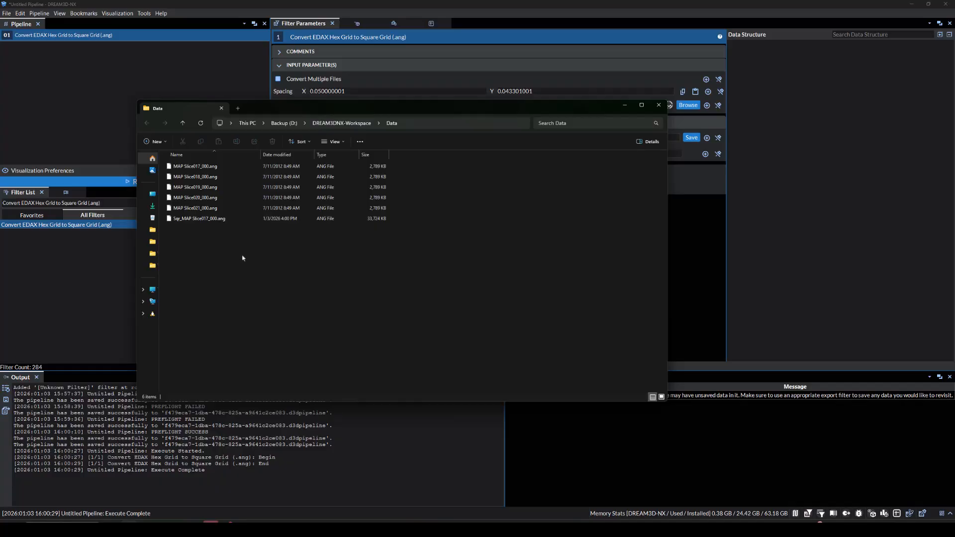
{"action": "left_click", "coordinate": [231, 219]}
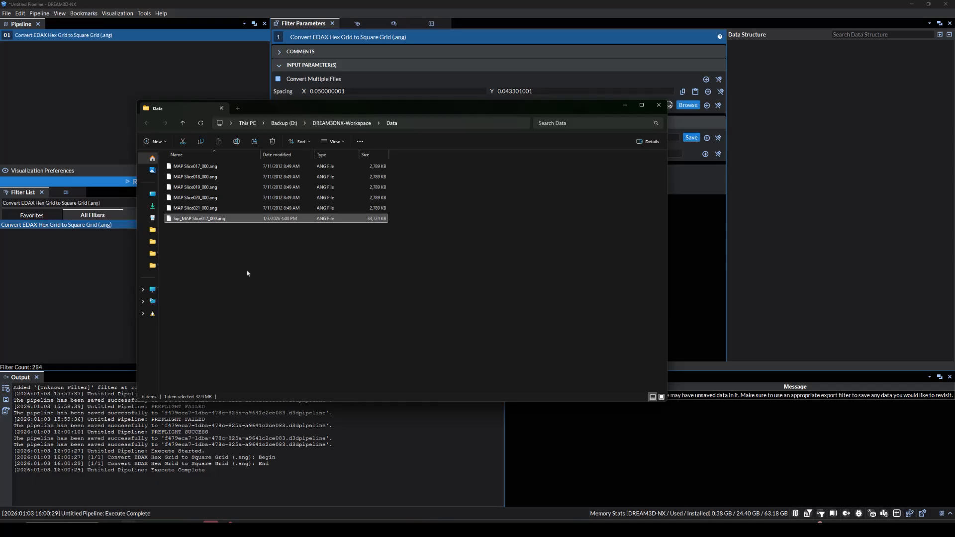
{"action": "key", "text": "alt+Tab"}
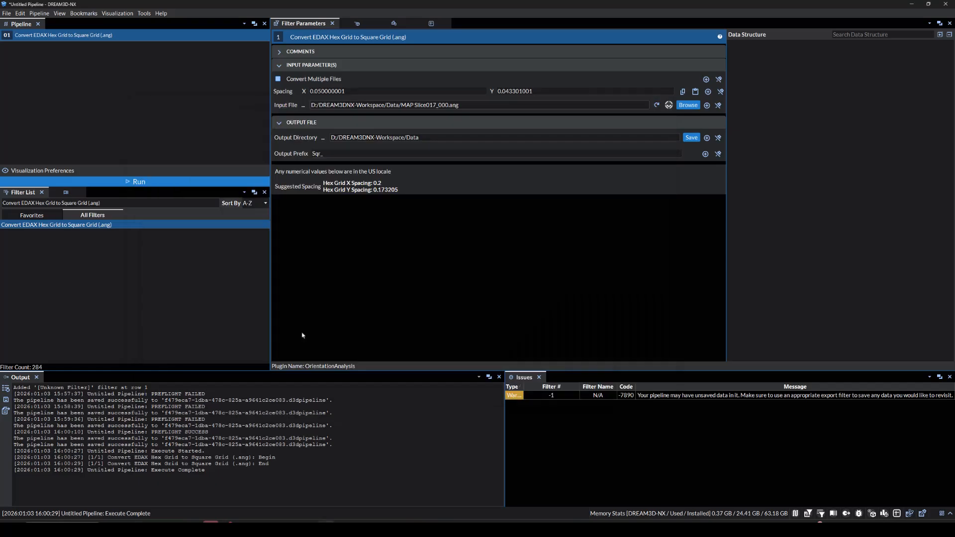
Add the Read EDAX EBSD Data (.ang) filter to the pipeline and remove the hex-to-square conversion filter
{"action": "triple_click", "coordinate": [144, 203]}
{"action": "type", "text": "Read EDAX EBSD Data"}
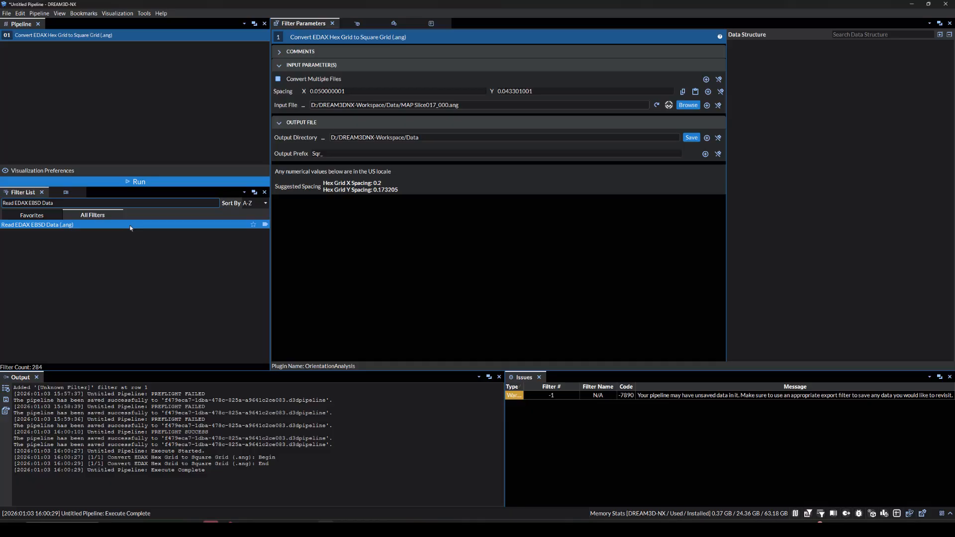
{"action": "left_click_drag", "start_coordinate": [131, 225], "coordinate": [136, 131]}
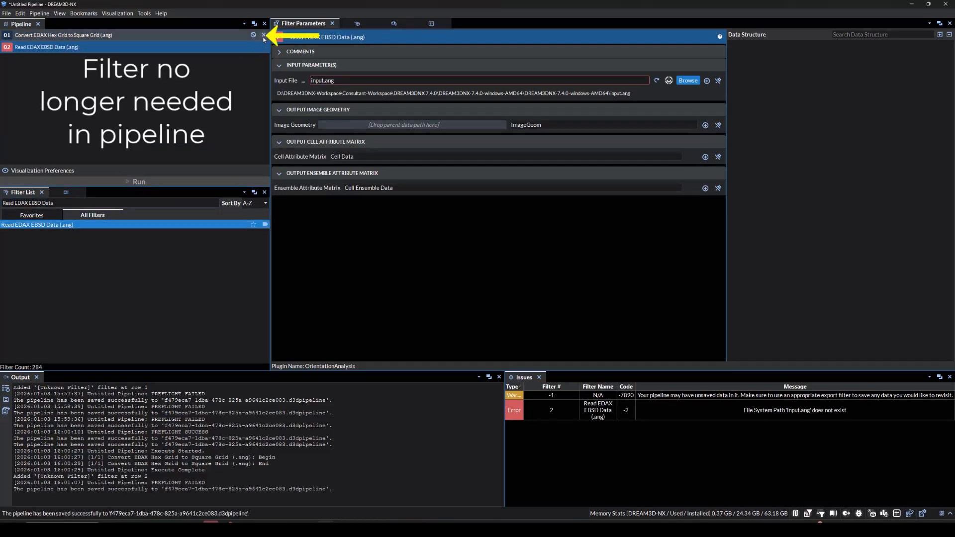
{"action": "left_click", "coordinate": [263, 35]}
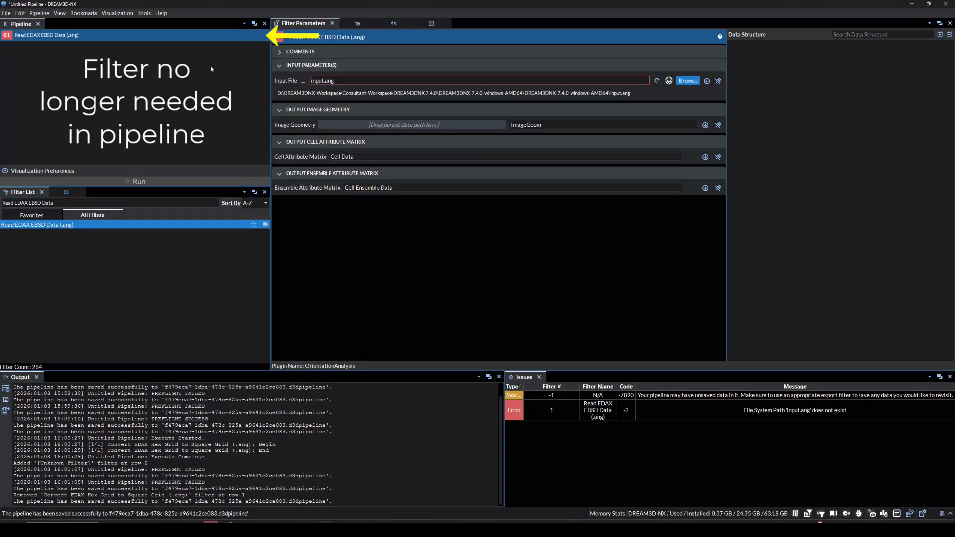
Load Sqr_MAP Slice017_000.ang as the read filter's input file and run the pipeline
{"action": "left_click", "coordinate": [688, 80]}
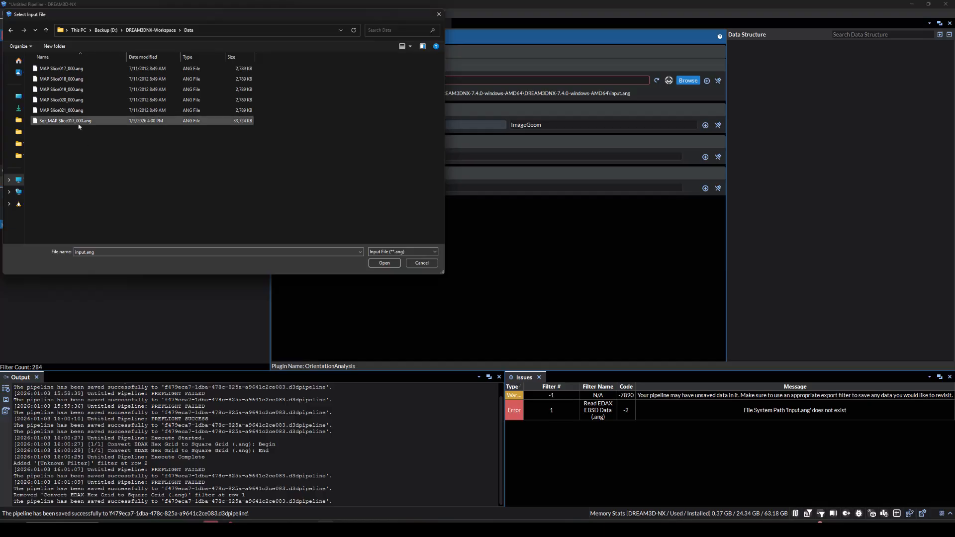
{"action": "left_click", "coordinate": [95, 121]}
{"action": "left_click", "coordinate": [384, 262]}
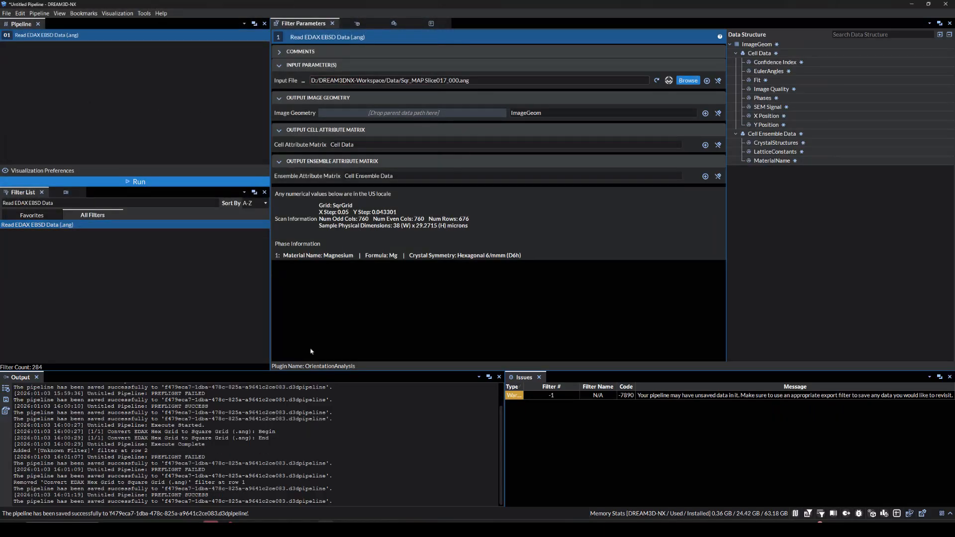
{"action": "left_click", "coordinate": [142, 183]}
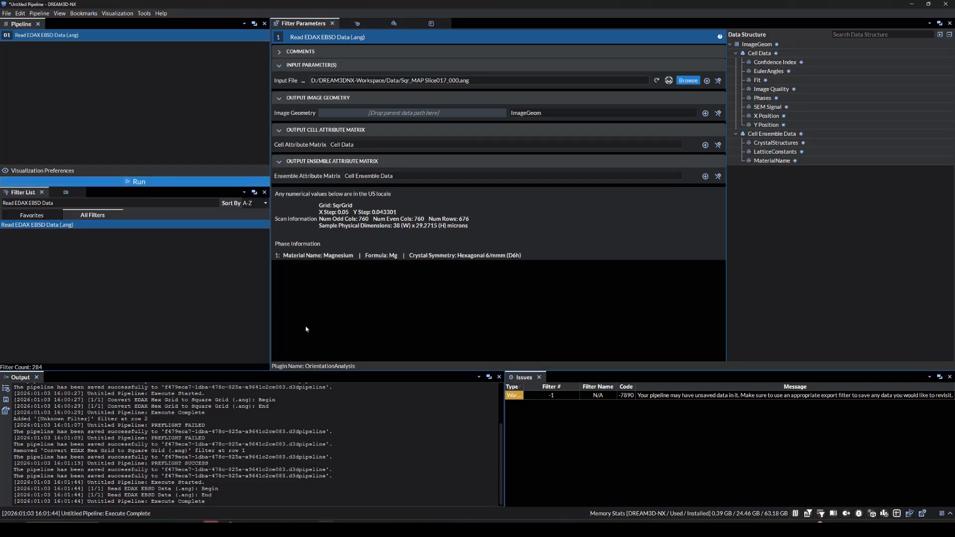
In the visualization, change the ImageGeom outline to a Surface data view and color it by Image Quality
{"action": "left_click", "coordinate": [357, 23]}
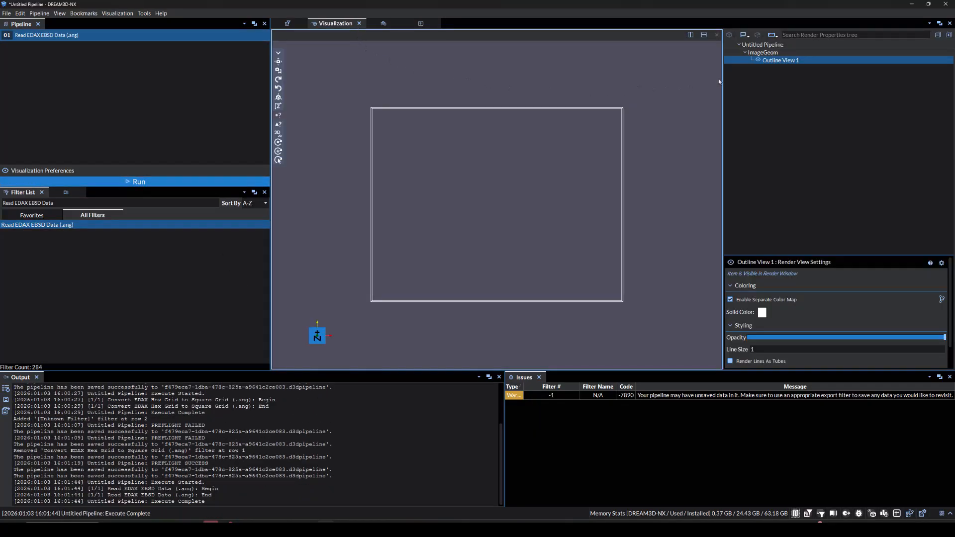
{"action": "right_click", "coordinate": [730, 61]}
{"action": "mouse_move", "coordinate": [775, 78]}
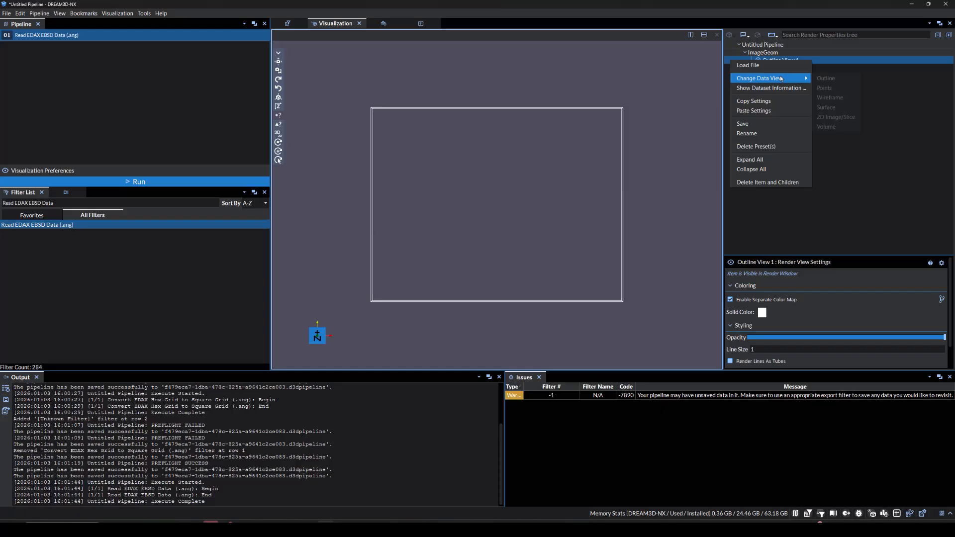
{"action": "left_click", "coordinate": [826, 107]}
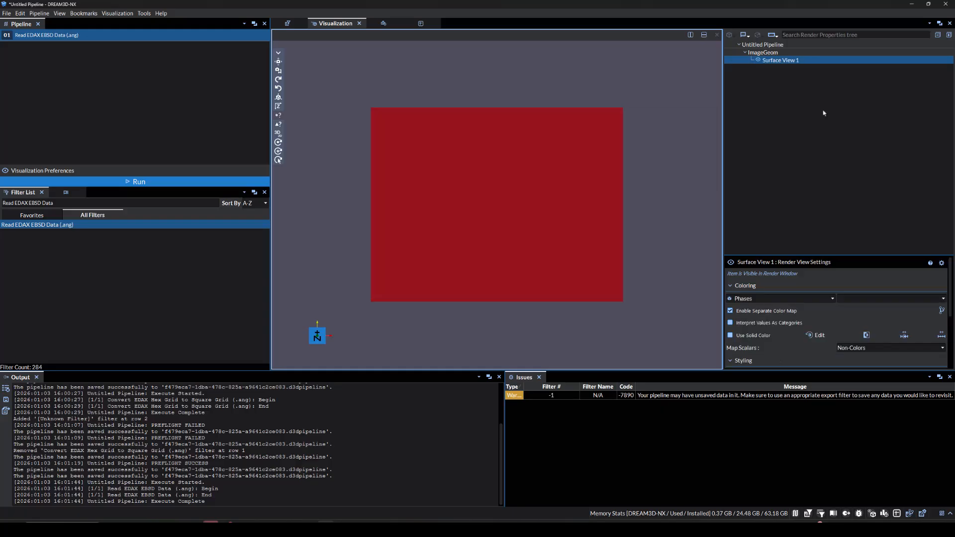
{"action": "left_click", "coordinate": [748, 300]}
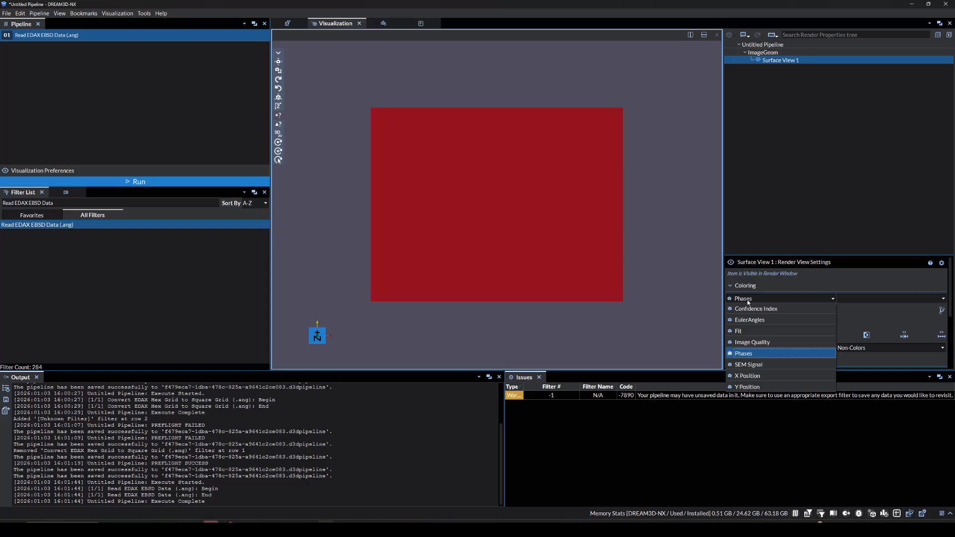
{"action": "left_click", "coordinate": [752, 342]}
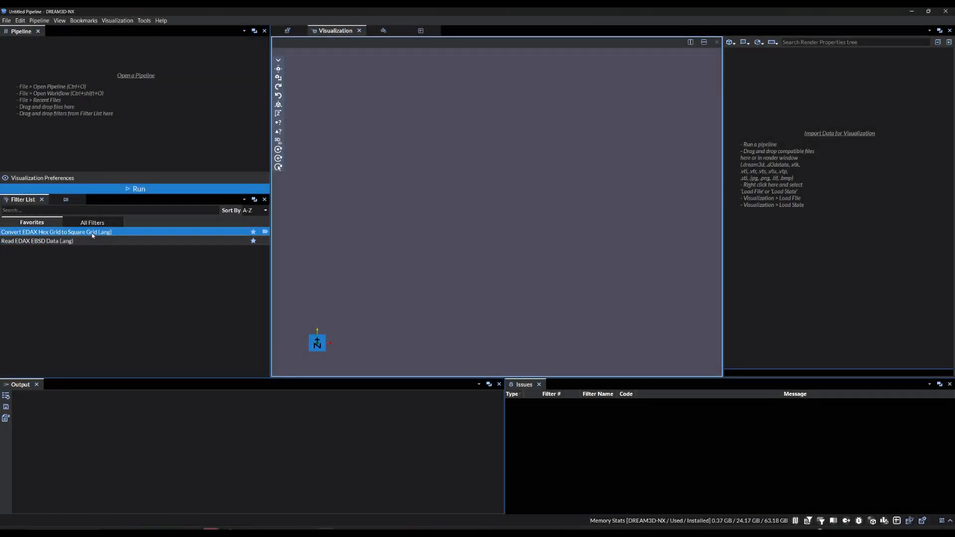
Add the favorite Convert EDAX Hex Grid to Square Grid (.ang) filter to the empty pipeline and enable Convert Multiple Files
{"action": "double_click", "coordinate": [93, 233]}
{"action": "left_click", "coordinate": [281, 31]}
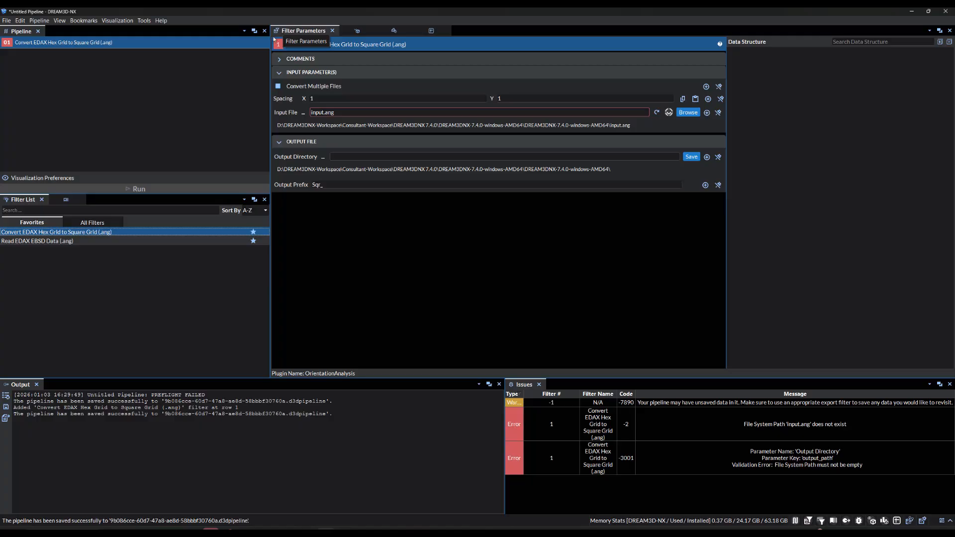
{"action": "left_click", "coordinate": [277, 87]}
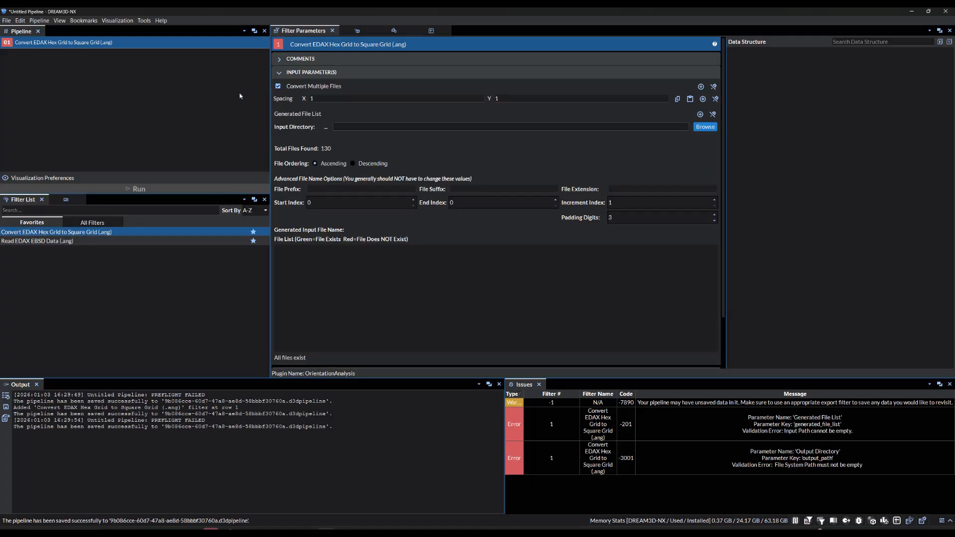
Set the multiple-file conversion's spacing to X 0.050000001 and Y 0.043301001
{"action": "left_click", "coordinate": [314, 99]}
{"action": "key", "text": "BackSpace"}
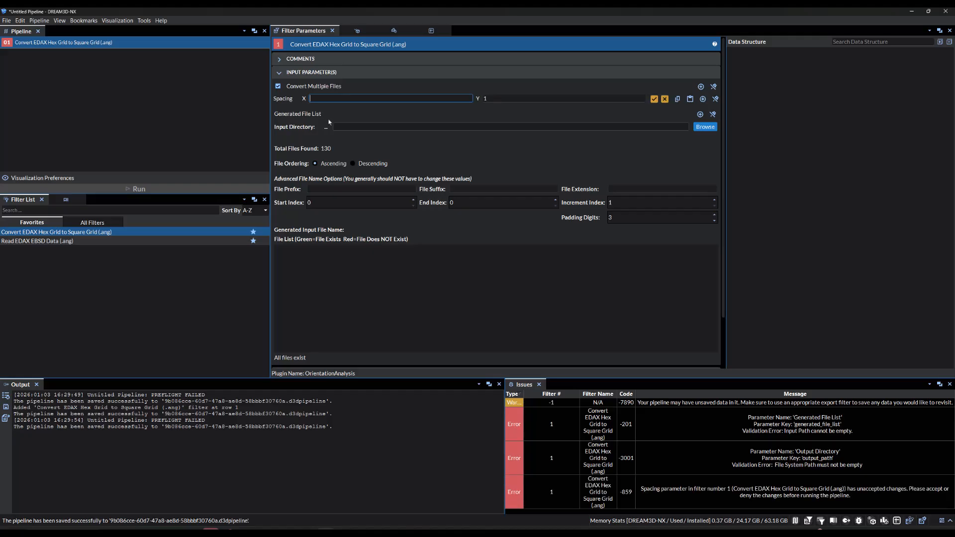
{"action": "type", "text": "0.05000001"}
{"action": "key", "text": "Tab"}
{"action": "type", "text": "0.043301001"}
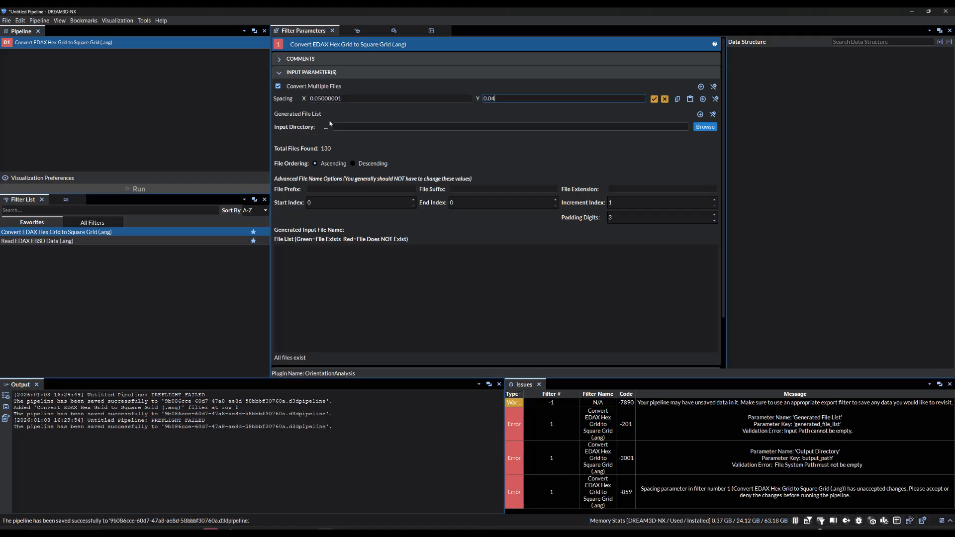
{"action": "key", "text": "Return"}
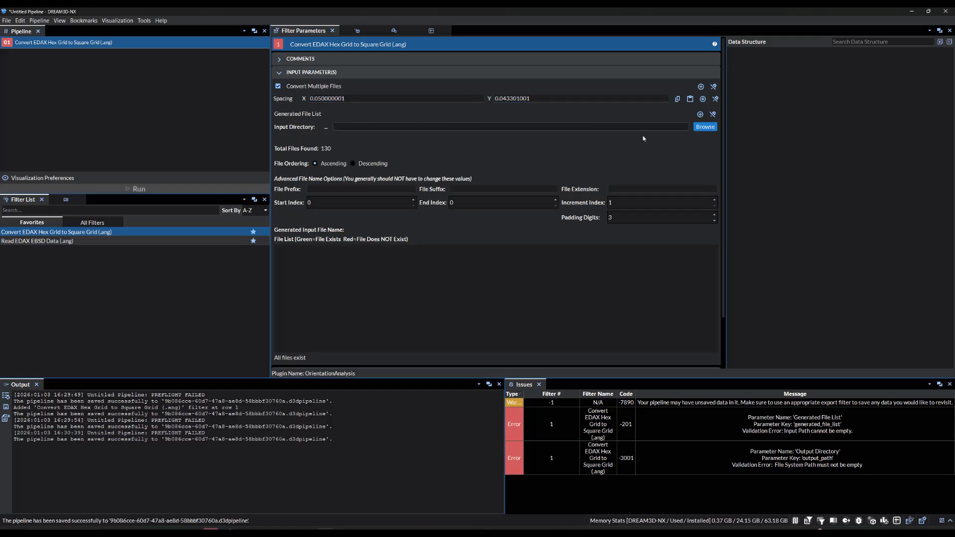
Set the generated file list's input directory to D:/DREAM3DNX-Workspace/Data and accept the change
{"action": "left_click", "coordinate": [708, 128]}
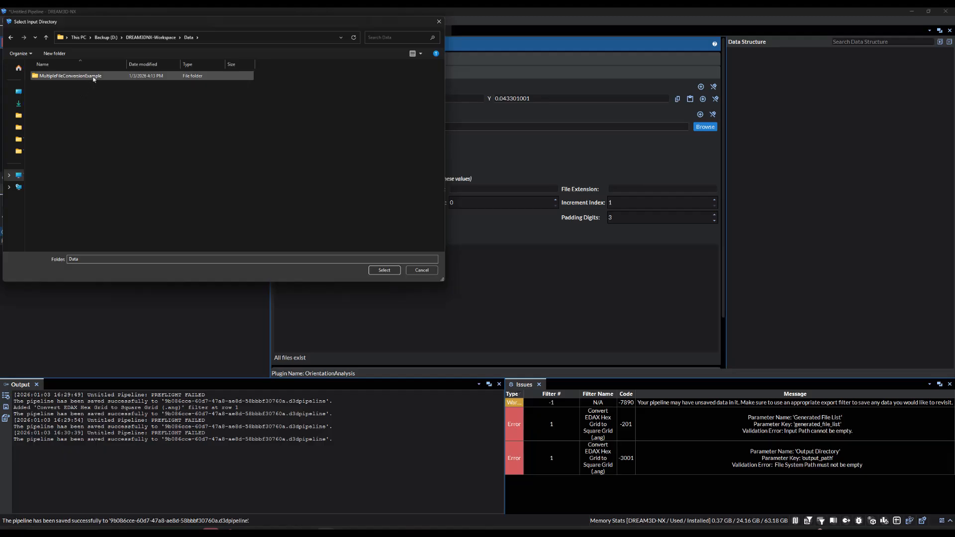
{"action": "left_click", "coordinate": [386, 271]}
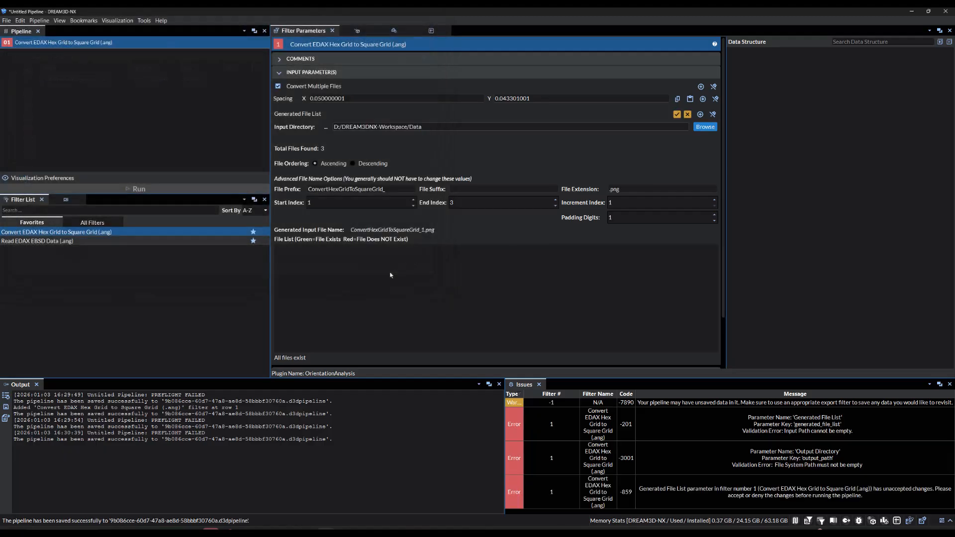
{"action": "left_click", "coordinate": [676, 114]}
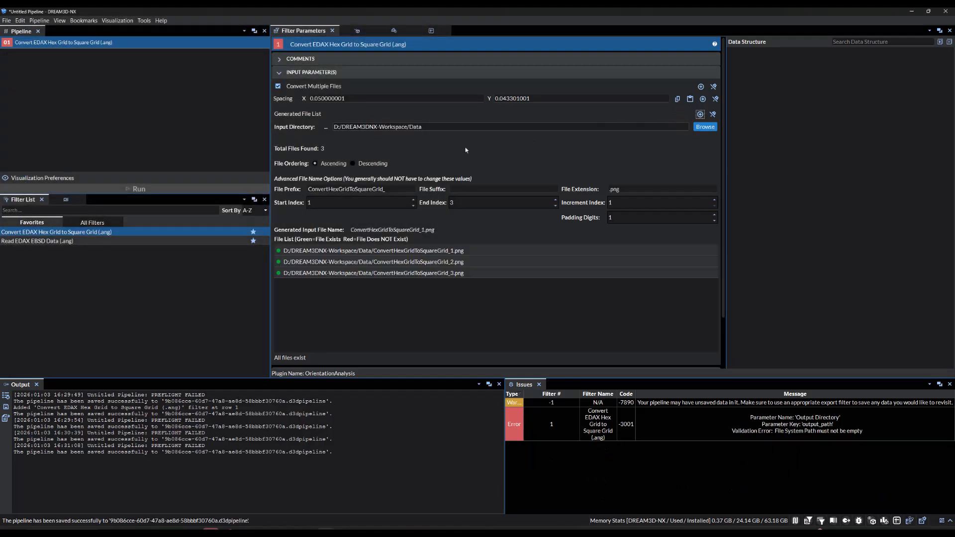
Set the generated file list's file prefix to "MAP Slice" and its file suffix to "_000"
{"action": "double_click", "coordinate": [399, 187]}
{"action": "type", "text": "M"}
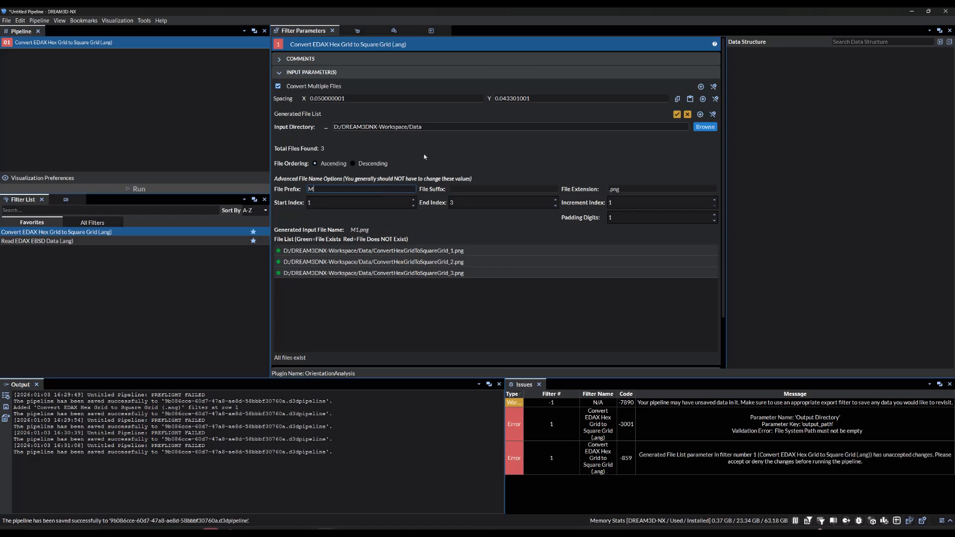
{"action": "type", "text": "AP Slice"}
{"action": "key", "text": "Tab"}
{"action": "type", "text": "_000"}
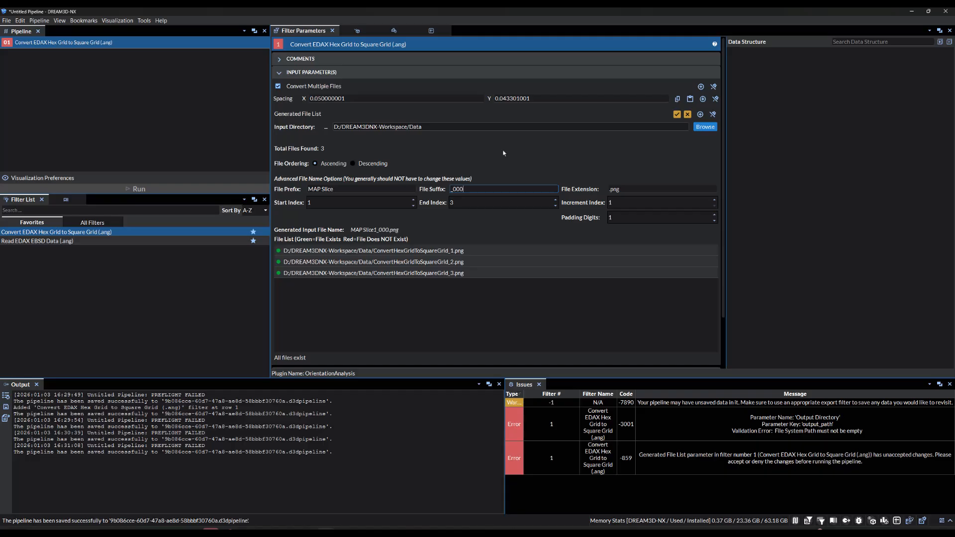
Set the file extension to .ang, the start index to 17 and the end index to 21
{"action": "key", "text": "Tab"}
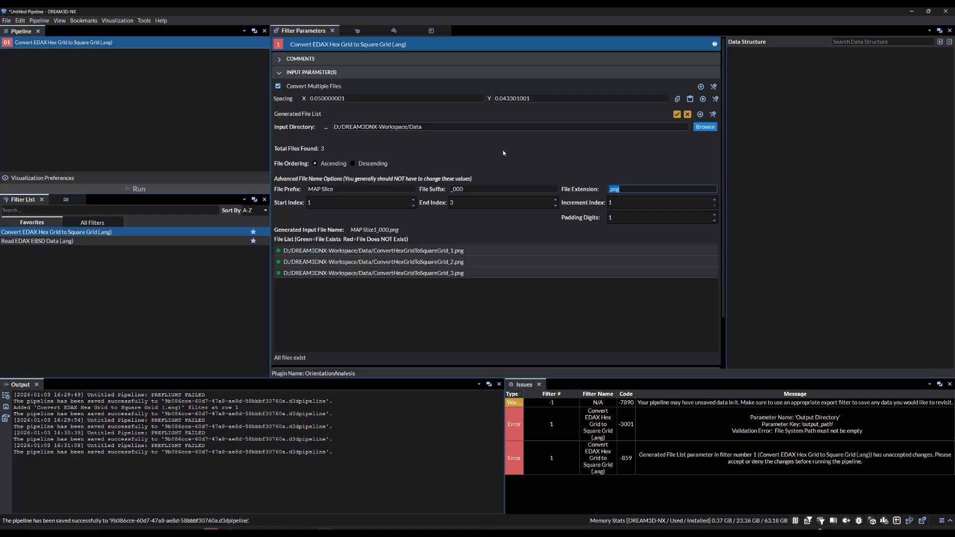
{"action": "type", "text": ".ang"}
{"action": "key", "text": "Tab"}
{"action": "type", "text": "17"}
{"action": "key", "text": "Tab"}
{"action": "type", "text": "21"}
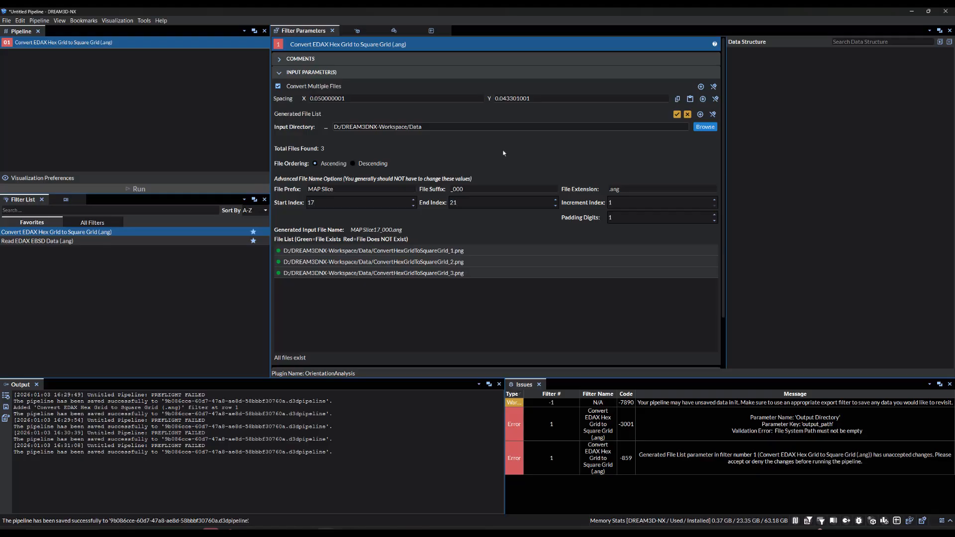
Set the generated file list's padding digits to 3 and accept the file list changes
{"action": "key", "text": "Tab"}
{"action": "key", "text": "Tab"}
{"action": "type", "text": "3"}
{"action": "left_click", "coordinate": [676, 114]}
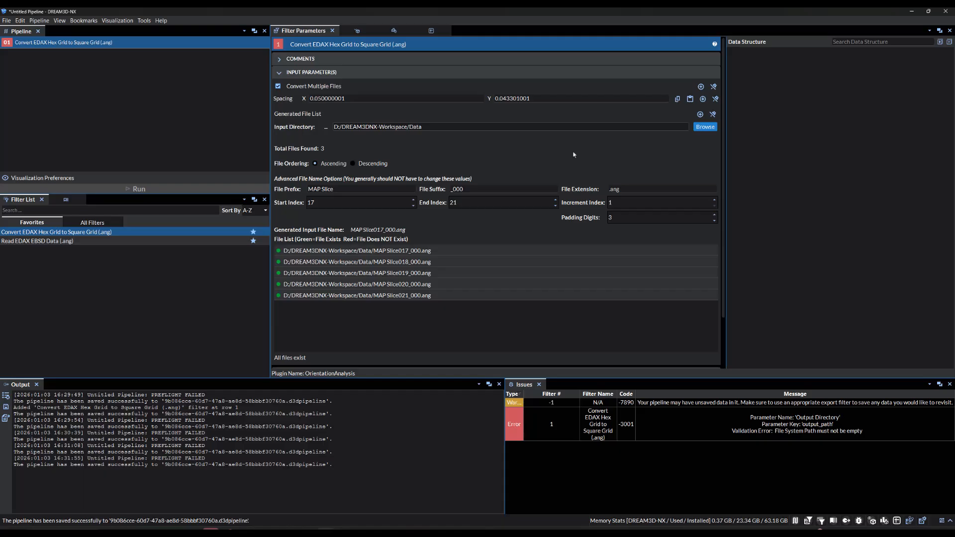
Set the output directory to D:/DREAM3DNX-Workspace/Data/MultipleFileConversionExample and run the multiple-file conversion
{"action": "scroll", "coordinate": [401, 324], "scroll_direction": "down", "scroll_amount": 2}
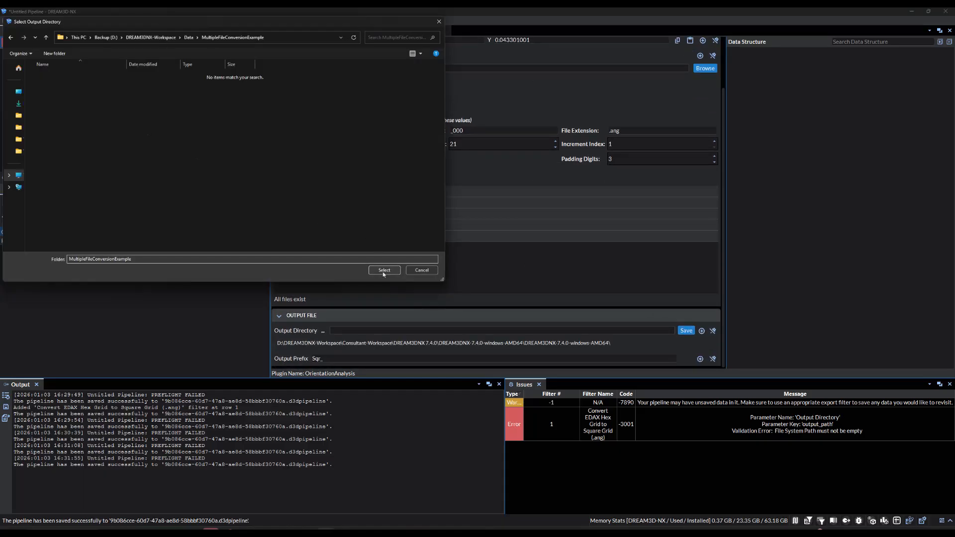
{"action": "left_click", "coordinate": [379, 270]}
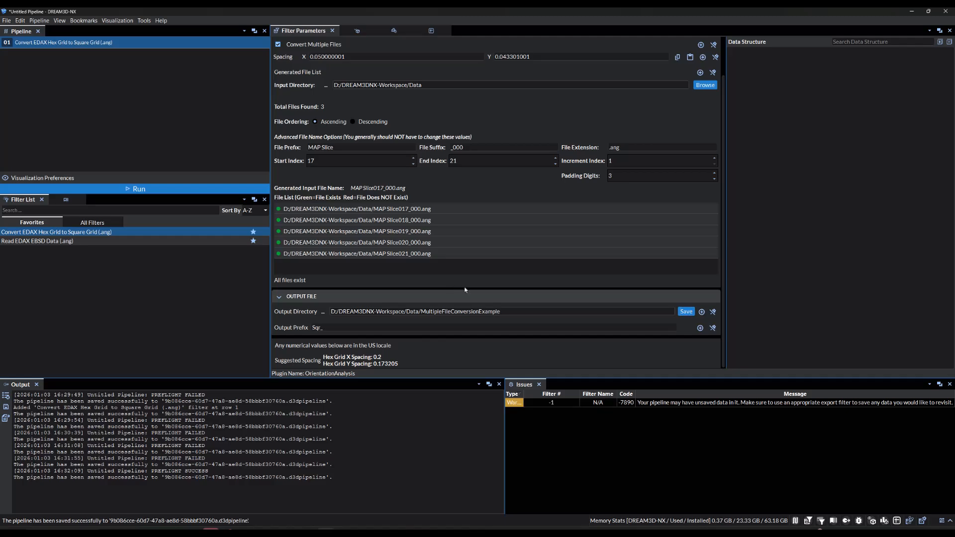
{"action": "left_click", "coordinate": [140, 189]}
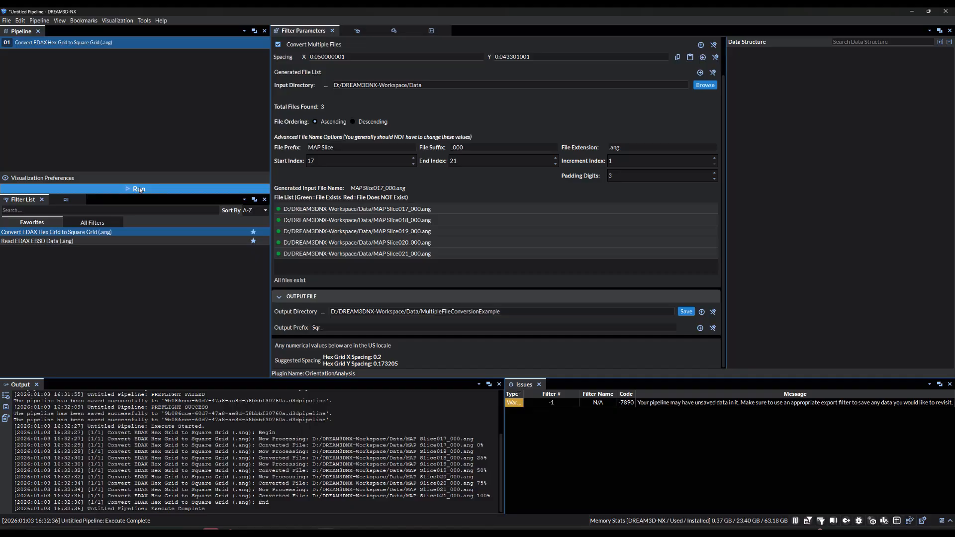
Replace the conversion filter with Read EDAX EBSD Data (.ang) and run it on Sqr_MAP Slice017_000.ang from the MultipleFileConversionExample folder
{"action": "left_click_drag", "start_coordinate": [119, 241], "coordinate": [116, 143]}
{"action": "left_click", "coordinate": [264, 44]}
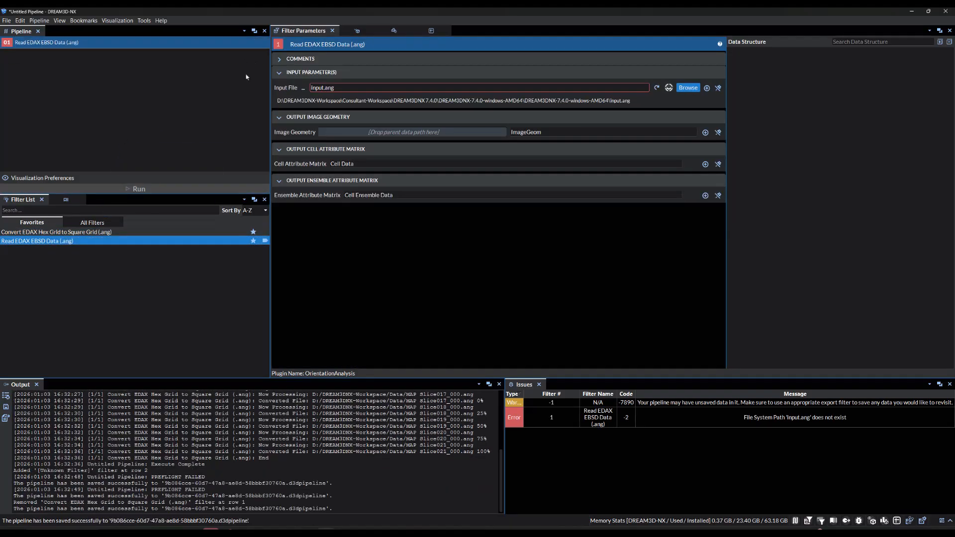
{"action": "left_click", "coordinate": [688, 87]}
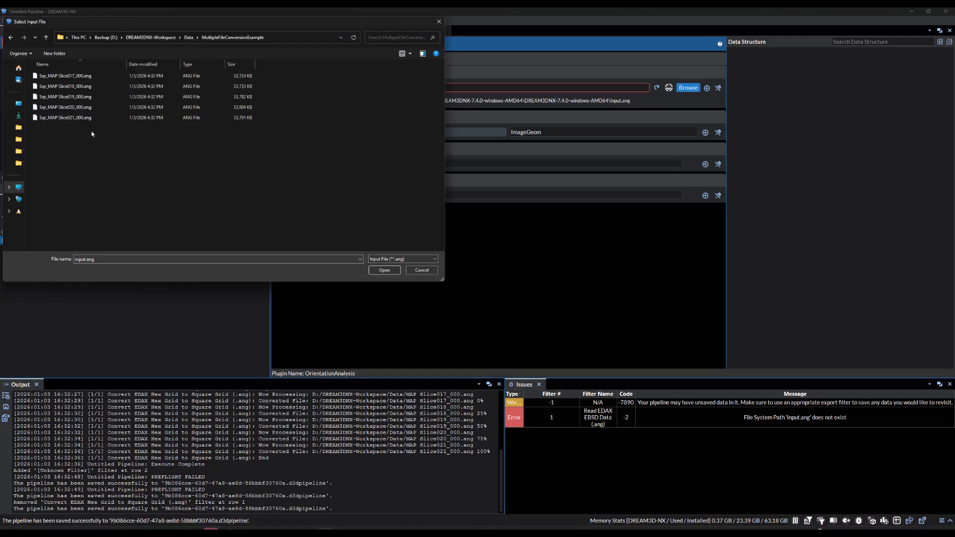
{"action": "left_click", "coordinate": [90, 76]}
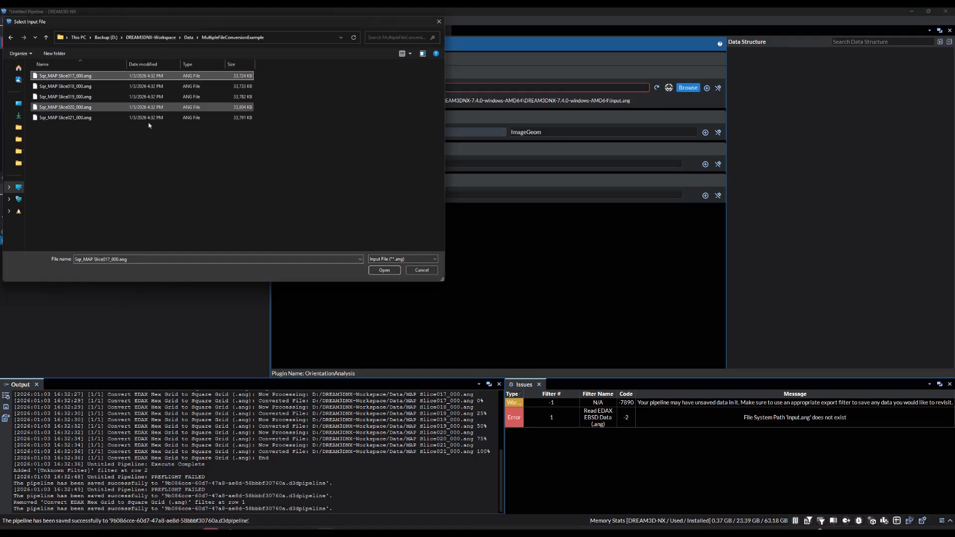
{"action": "left_click", "coordinate": [383, 271]}
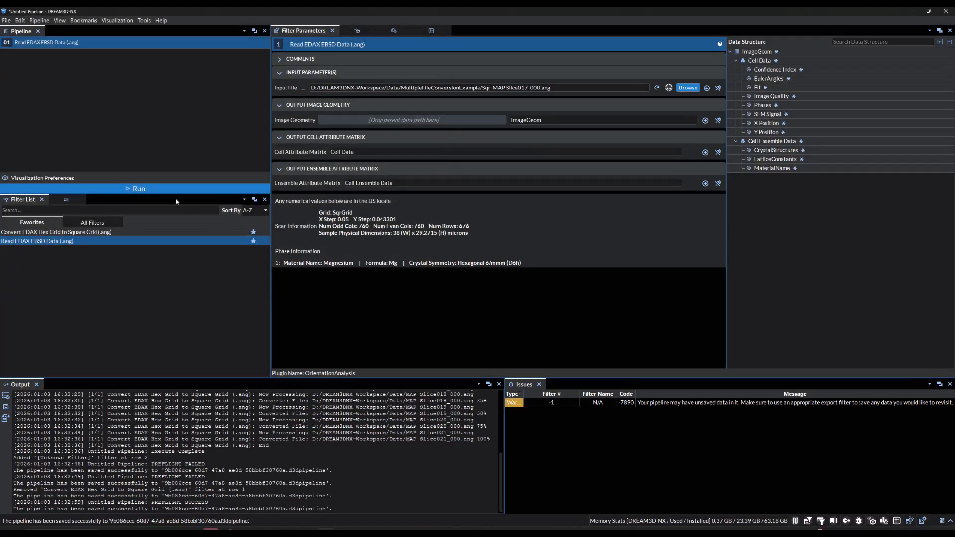
{"action": "key", "text": "ctrl+r"}
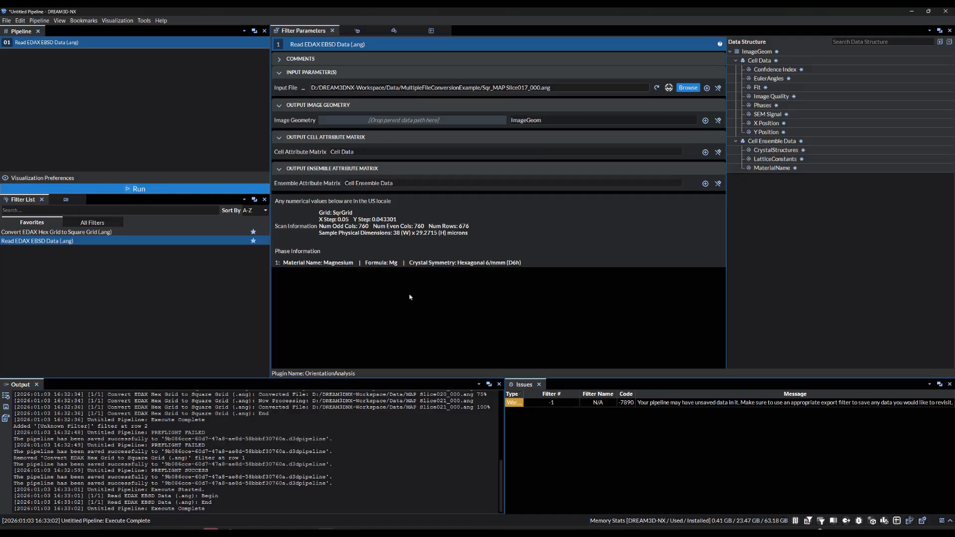
Show the ImageGeom visualization as a Surface View instead of an outline and color it by Phases
{"action": "left_click", "coordinate": [357, 30]}
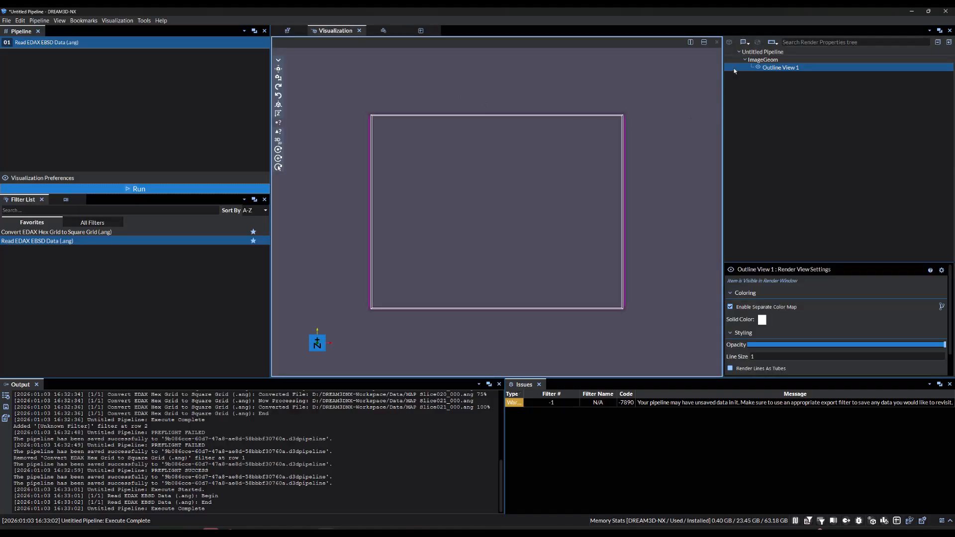
{"action": "right_click", "coordinate": [768, 67]}
{"action": "mouse_move", "coordinate": [772, 91]}
{"action": "left_click", "coordinate": [837, 115]}
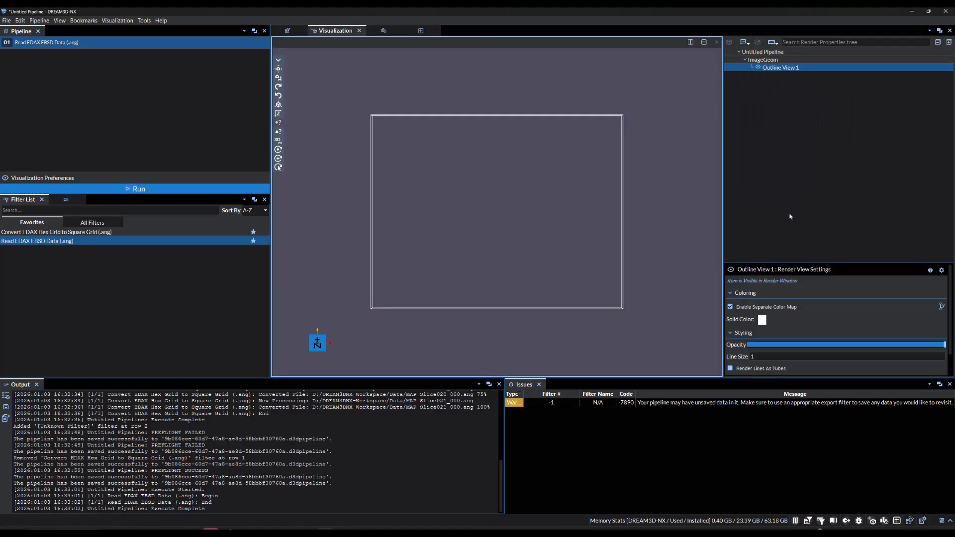
{"action": "left_click", "coordinate": [743, 306]}
{"action": "left_click", "coordinate": [748, 349]}
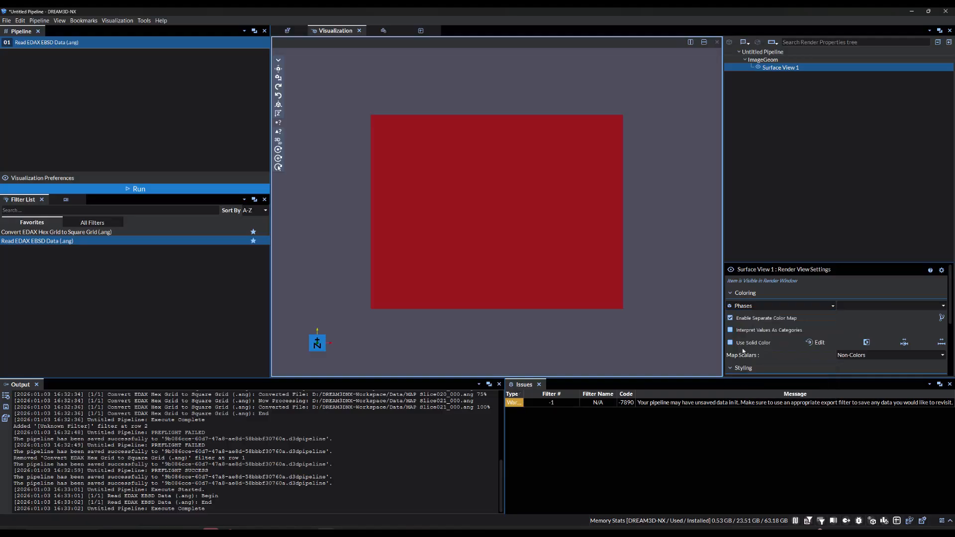